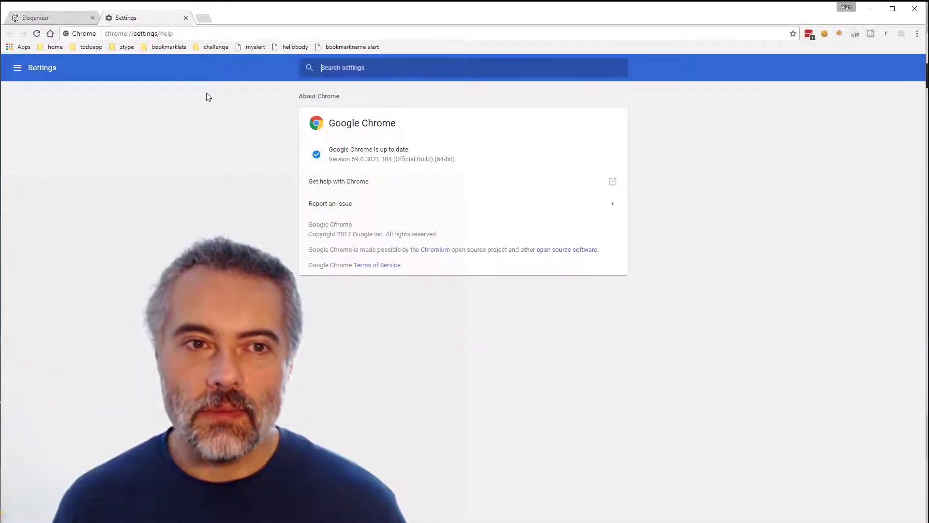
Close Chrome's About page, make the developer tools taller, and widen the Name column
{"action": "left_click", "coordinate": [185, 18]}
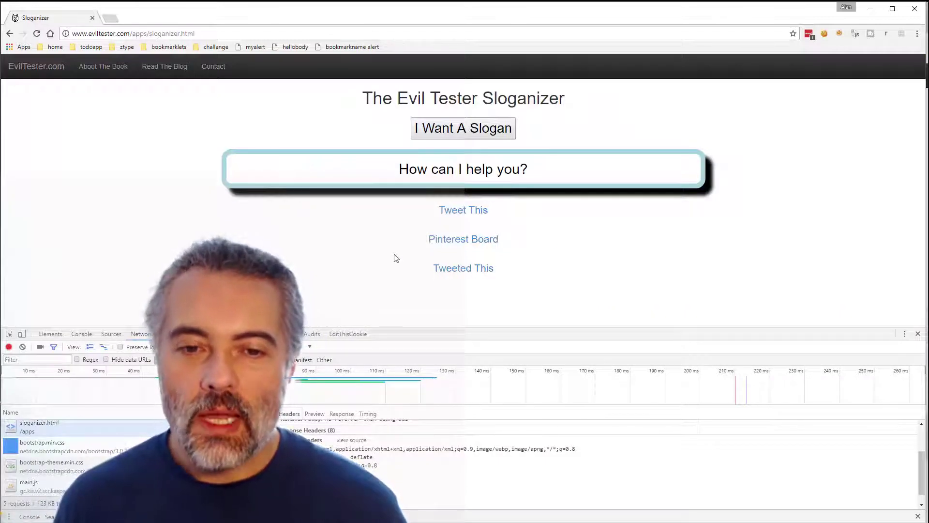
{"action": "left_click_drag", "start_coordinate": [395, 329], "coordinate": [394, 273]}
{"action": "left_click_drag", "start_coordinate": [267, 421], "coordinate": [350, 422]}
Toggle between the Elements and Network panels, then switch to the Firefox window
{"action": "left_click", "coordinate": [50, 277]}
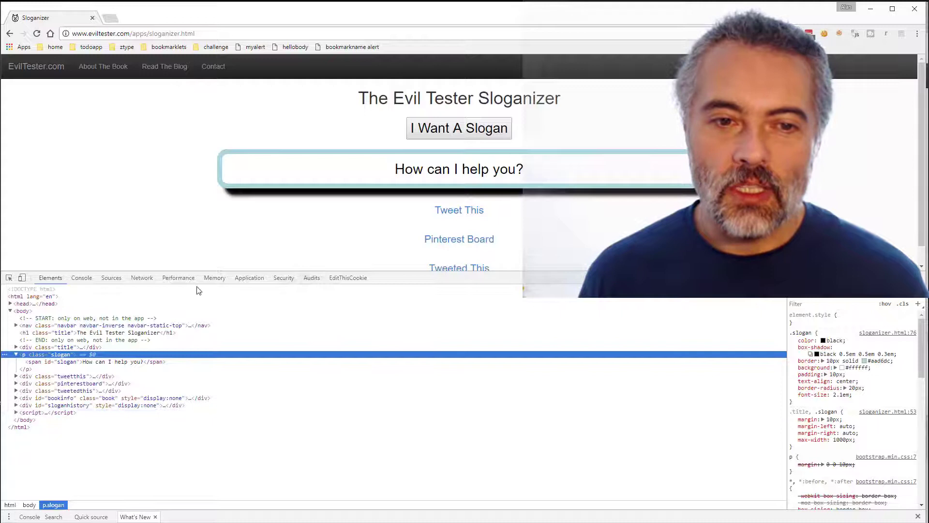
{"action": "left_click", "coordinate": [142, 278]}
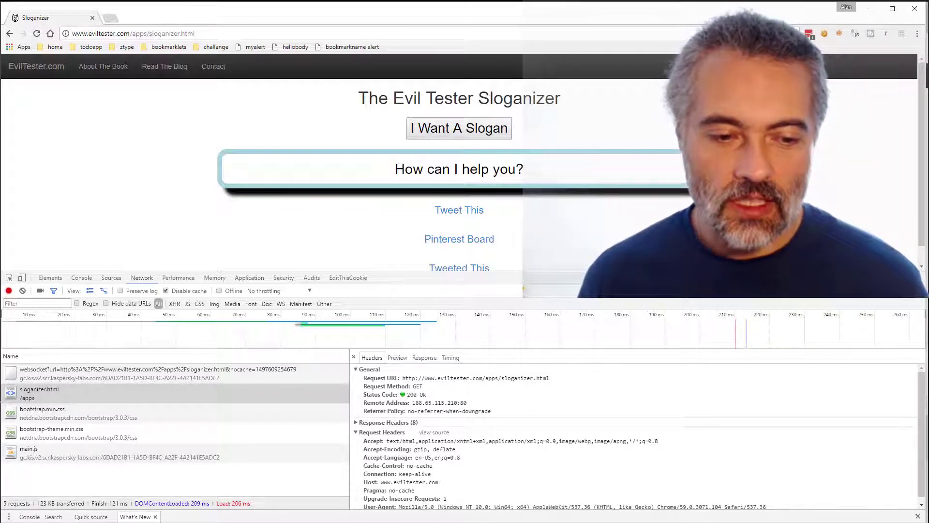
{"action": "key", "text": "alt+Tab"}
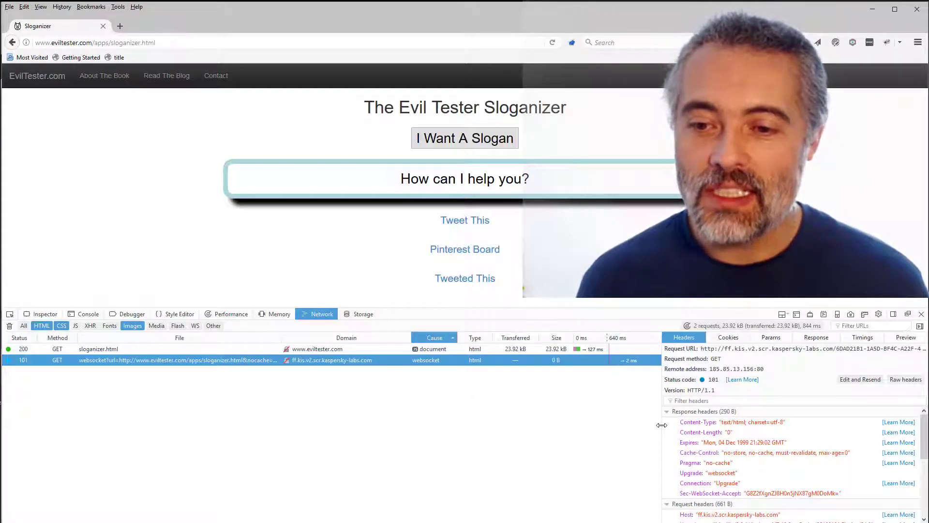
Widen Firefox's request Headers pane, then view the Sloganizer page's HTML tree in the Inspector
{"action": "left_click_drag", "start_coordinate": [662, 425], "coordinate": [538, 422]}
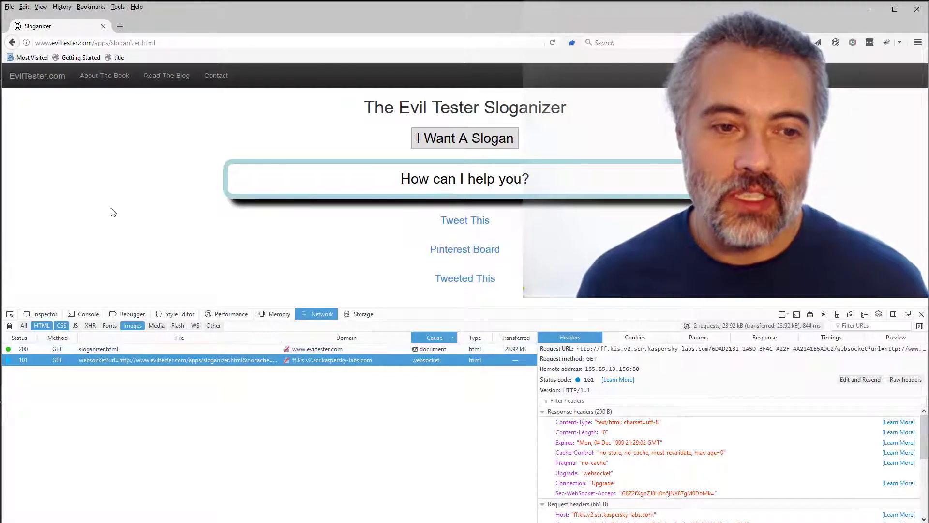
{"action": "left_click", "coordinate": [45, 314]}
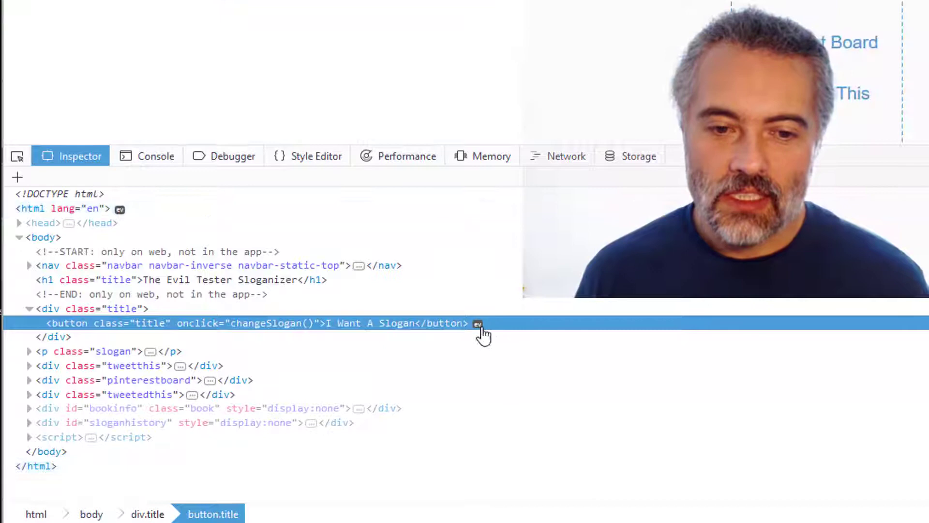
{"action": "left_click", "coordinate": [477, 324]}
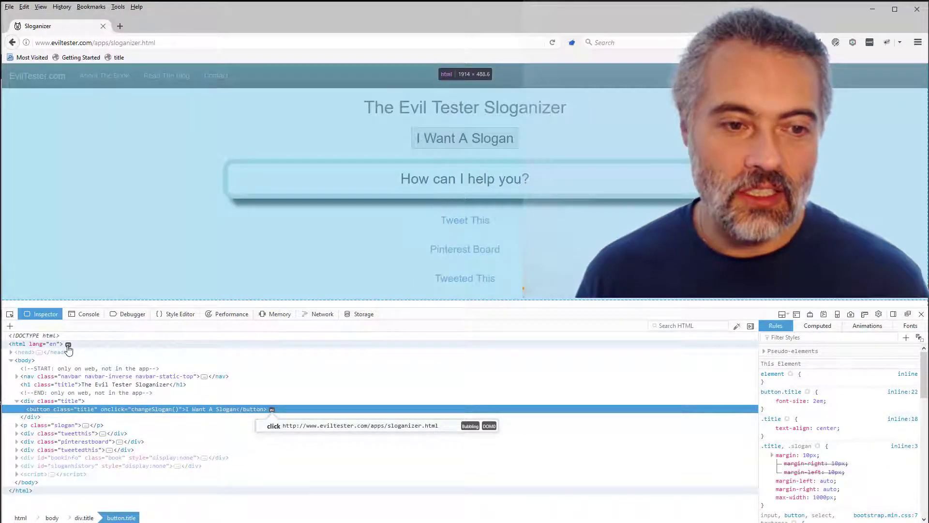
{"action": "left_click", "coordinate": [68, 348]}
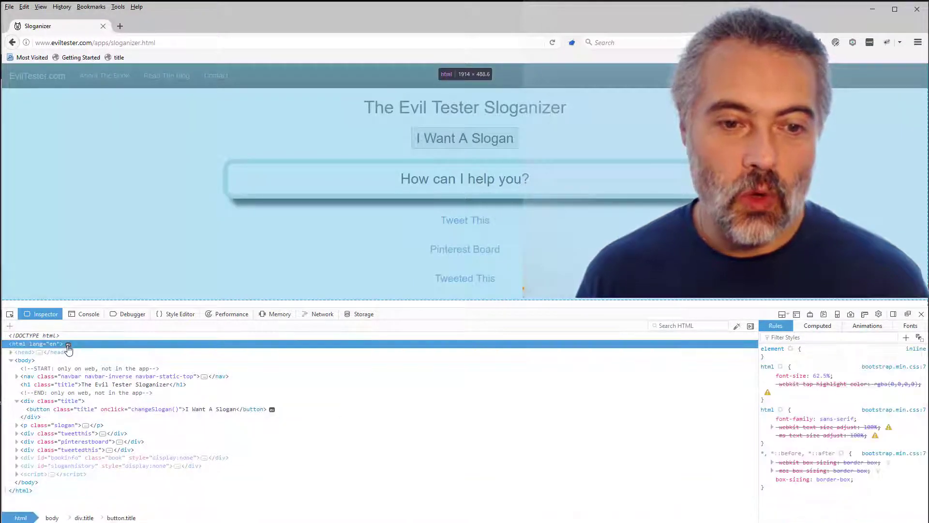
{"action": "left_click", "coordinate": [68, 344]}
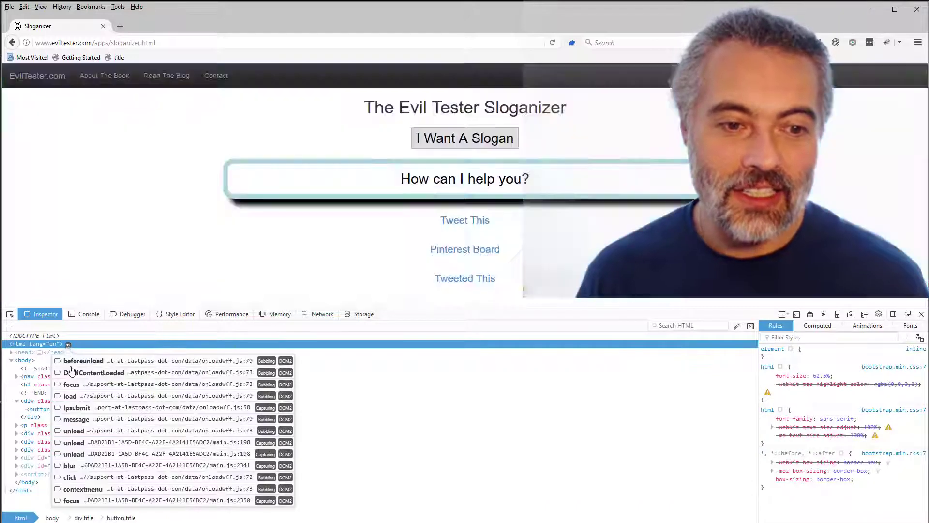
{"action": "key", "text": "Escape"}
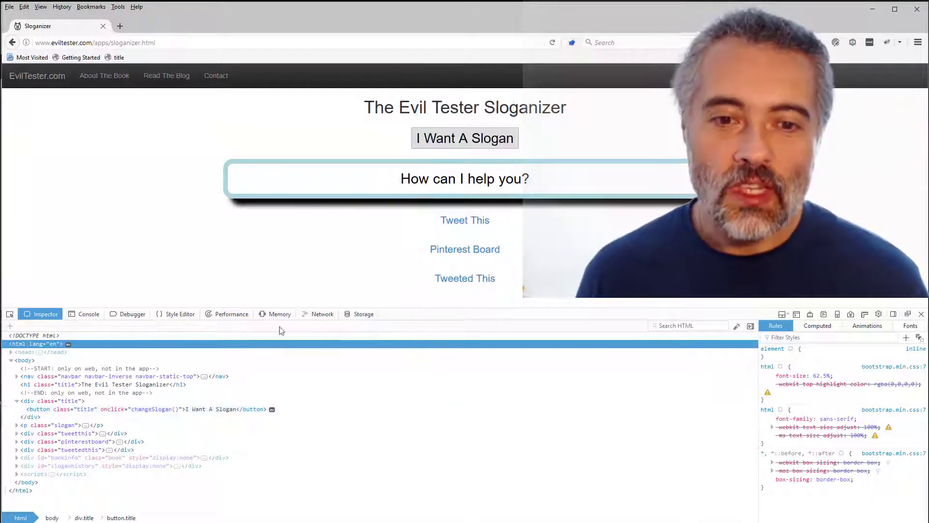
Reload the page in the Network panel and show sloganizer.html's request and response headers
{"action": "left_click", "coordinate": [320, 316]}
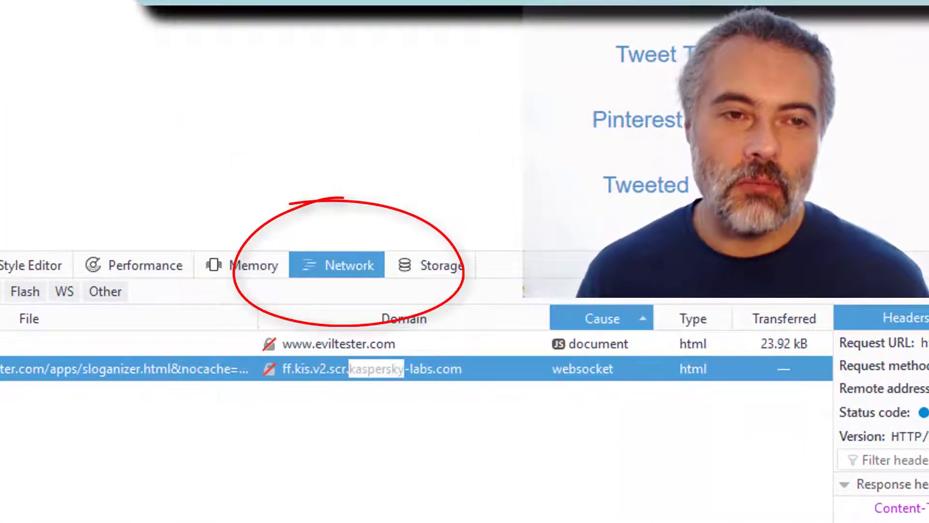
{"action": "key", "text": "F5"}
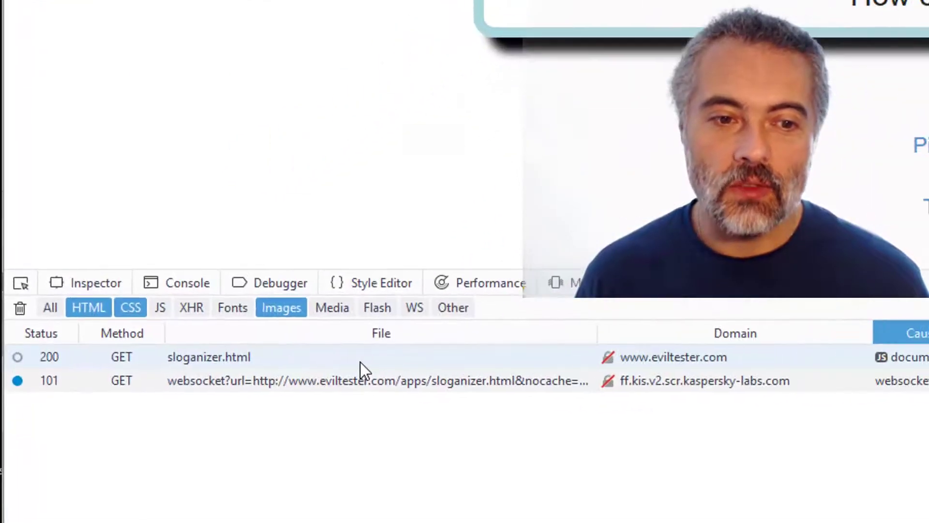
{"action": "left_click", "coordinate": [360, 362]}
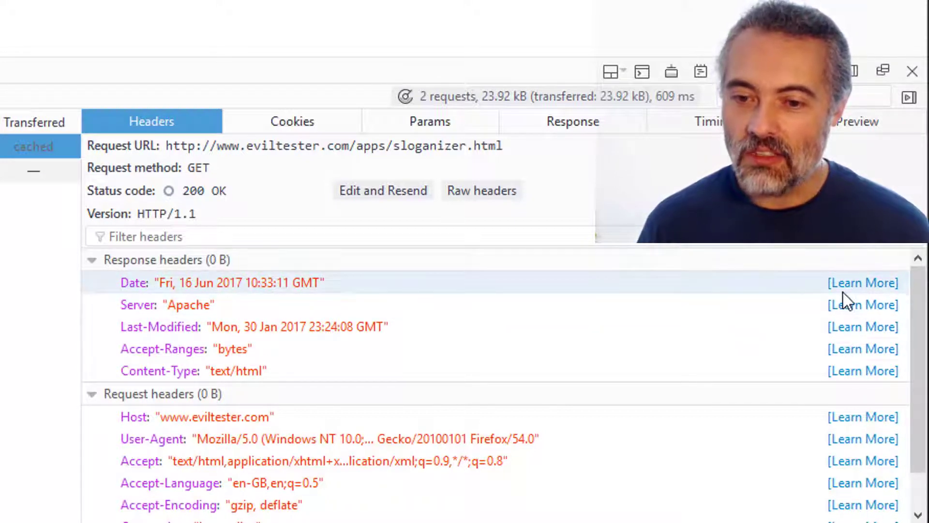
Open MDN's documentation for the Date header and scroll through it
{"action": "left_click", "coordinate": [858, 285]}
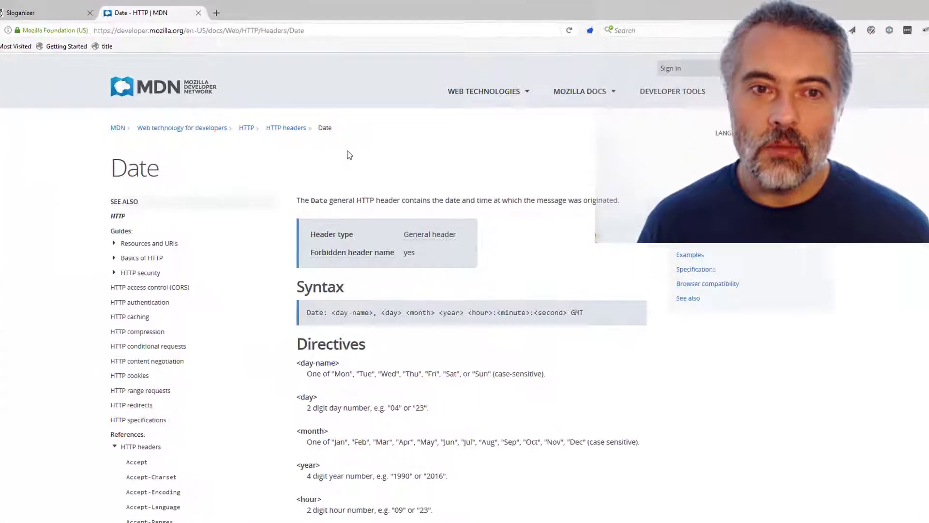
{"action": "scroll", "coordinate": [499, 310], "scroll_direction": "down", "scroll_amount": 3}
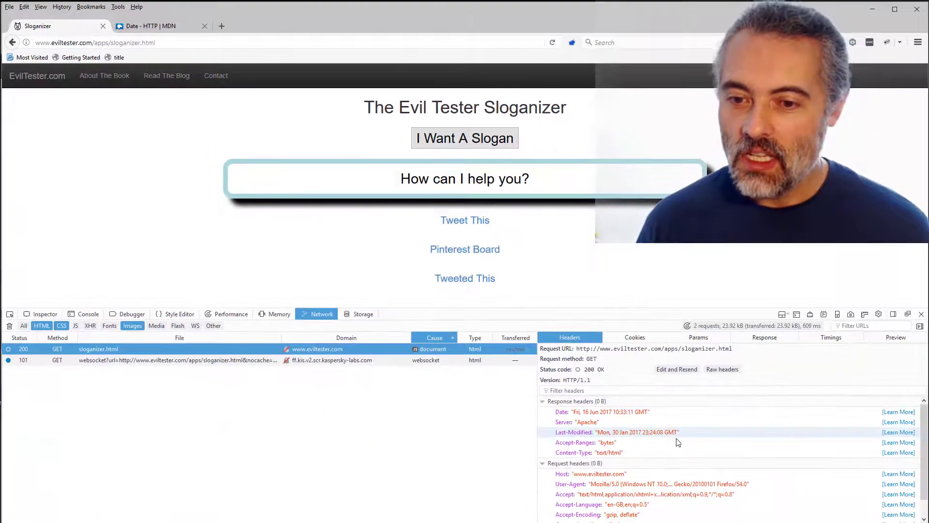
{"action": "scroll", "coordinate": [679, 440], "scroll_direction": "down", "scroll_amount": 1}
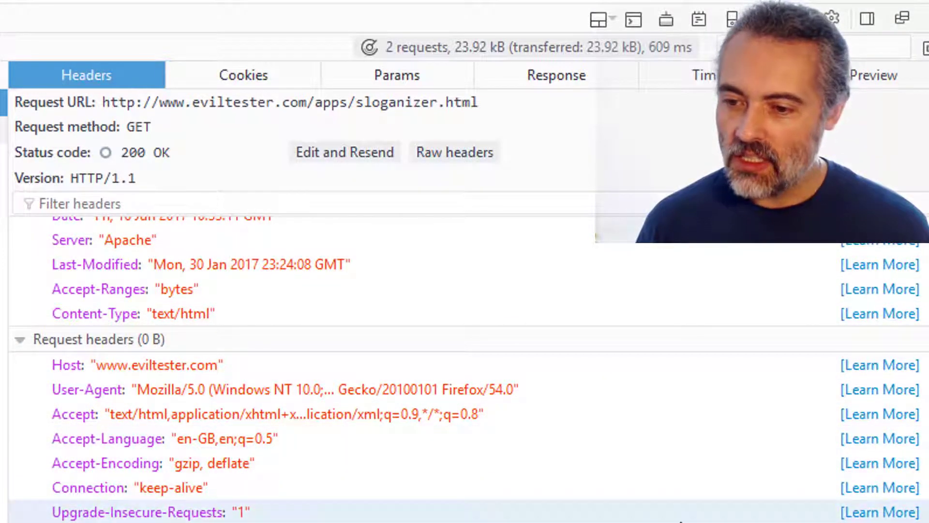
Open MDN's Upgrade-Insecure-Requests article, then go back to the Sloganizer tab
{"action": "left_click", "coordinate": [864, 513]}
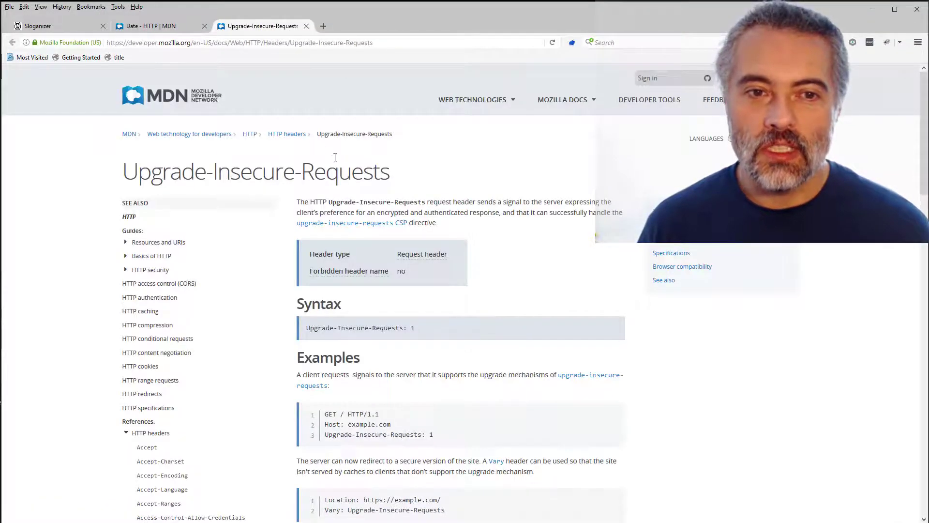
{"action": "scroll", "coordinate": [504, 265], "scroll_direction": "down", "scroll_amount": 2}
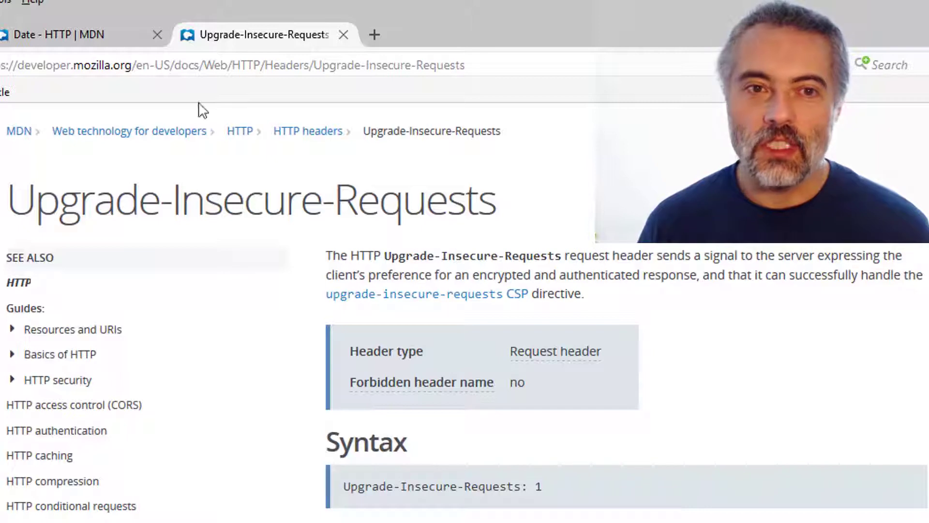
{"action": "left_click", "coordinate": [2, 34]}
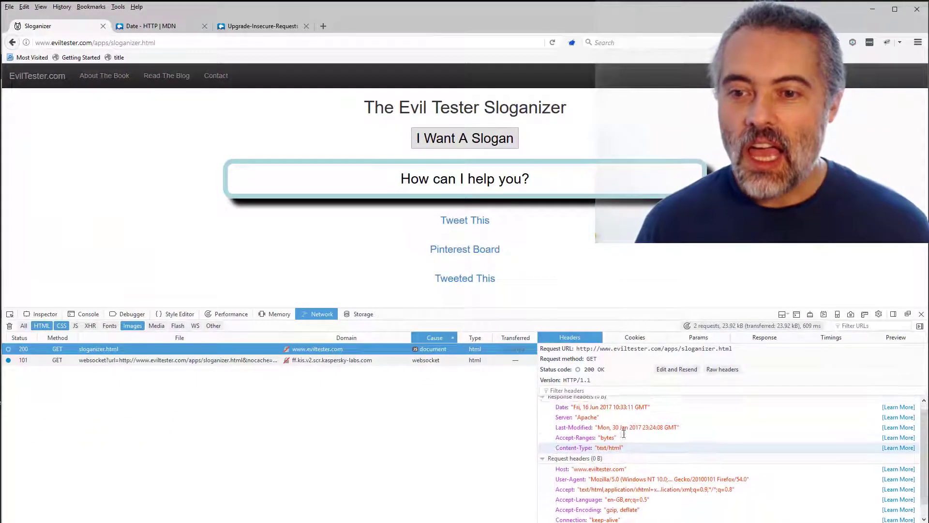
{"action": "scroll", "coordinate": [624, 434], "scroll_direction": "up", "scroll_amount": 1}
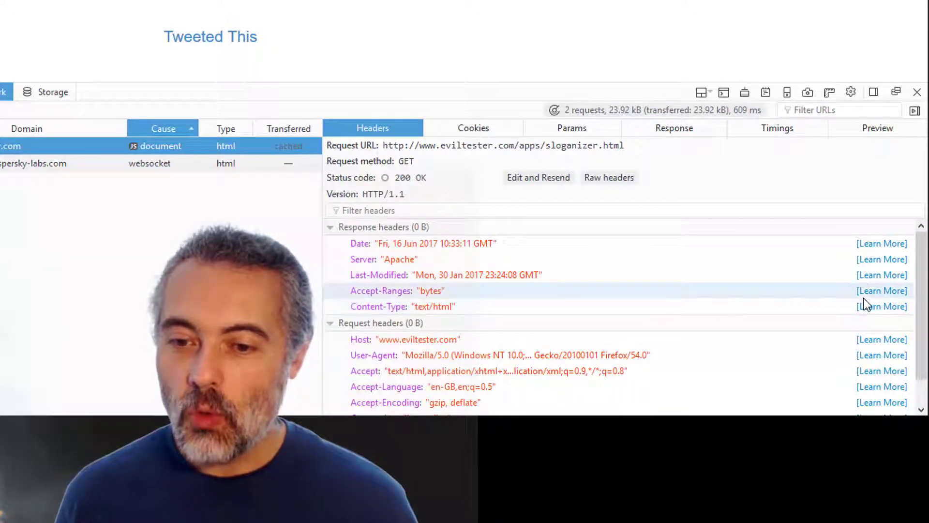
{"action": "scroll", "coordinate": [865, 300], "scroll_direction": "down", "scroll_amount": 1}
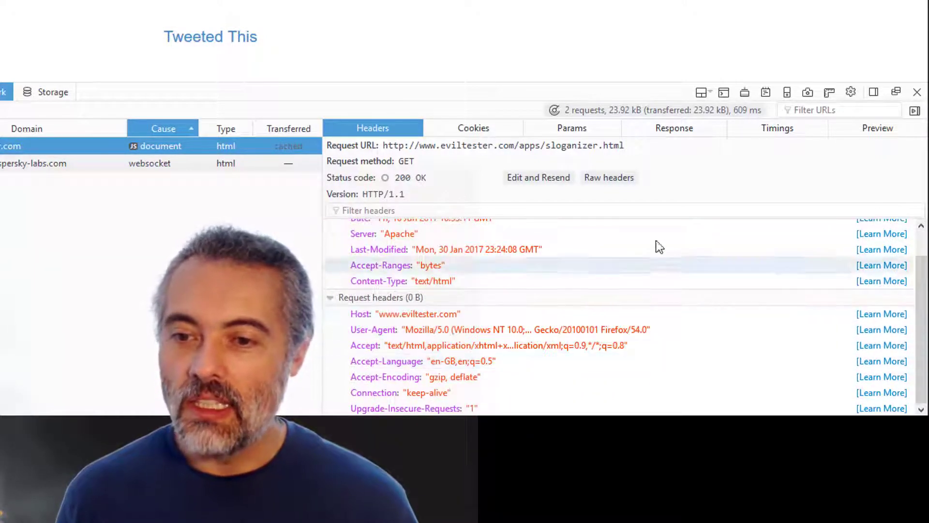
{"action": "scroll", "coordinate": [504, 274], "scroll_direction": "up", "scroll_amount": 1}
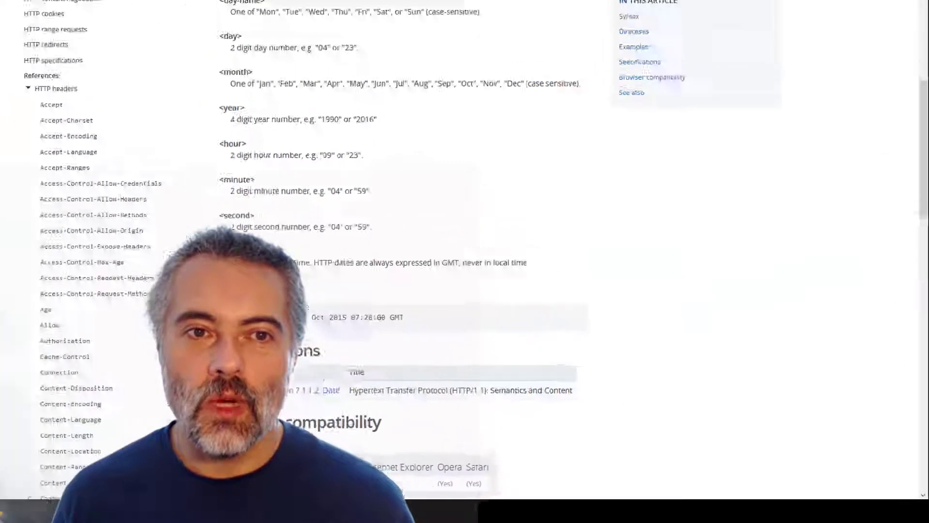
Load google.co.uk in the address bar and close the developer tools
{"action": "left_click", "coordinate": [210, 43]}
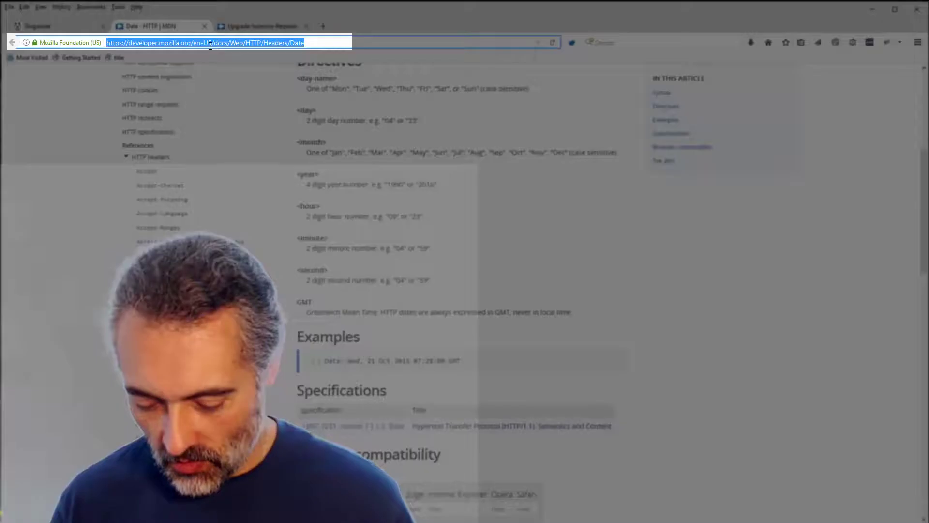
{"action": "type", "text": "google.co.uk/"}
{"action": "key", "text": "Return"}
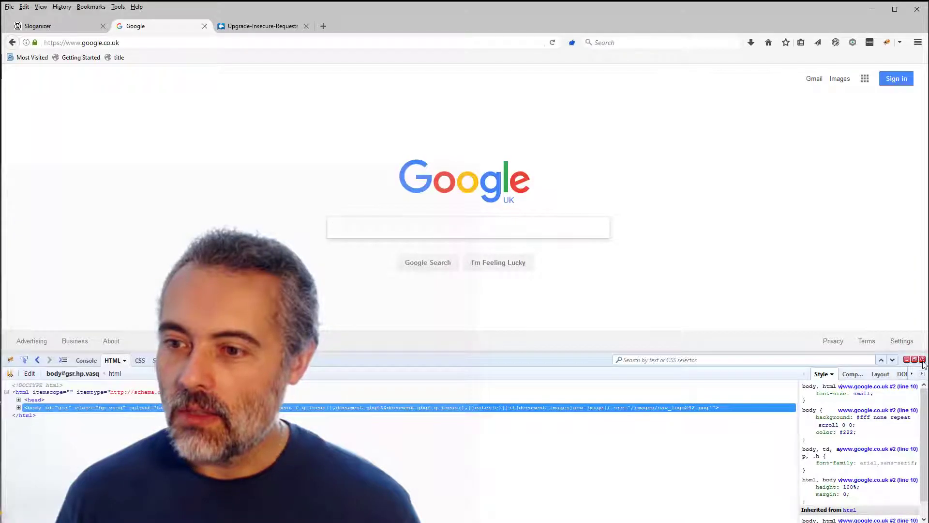
{"action": "key", "text": "F12"}
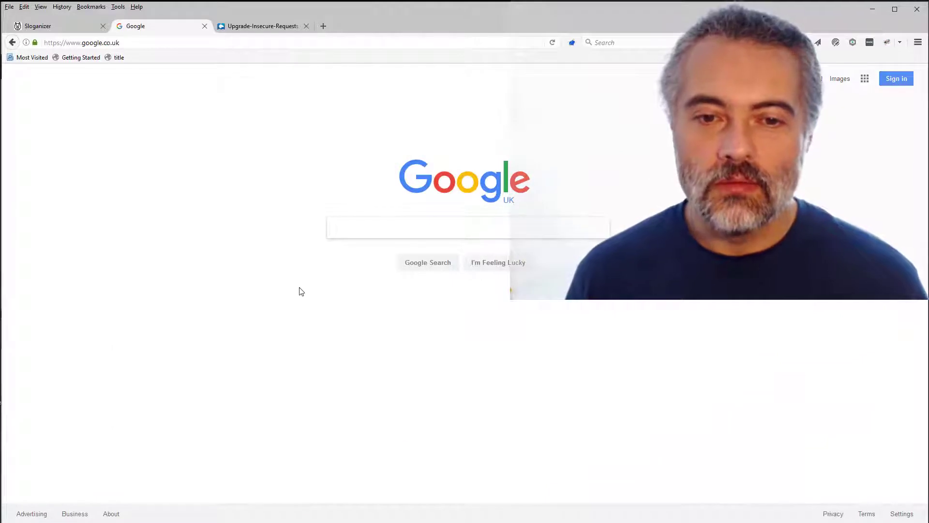
Capture Google UK's network requests after reloading and show the main GET / request's headers
{"action": "right_click", "coordinate": [299, 290]}
{"action": "left_click", "coordinate": [341, 384]}
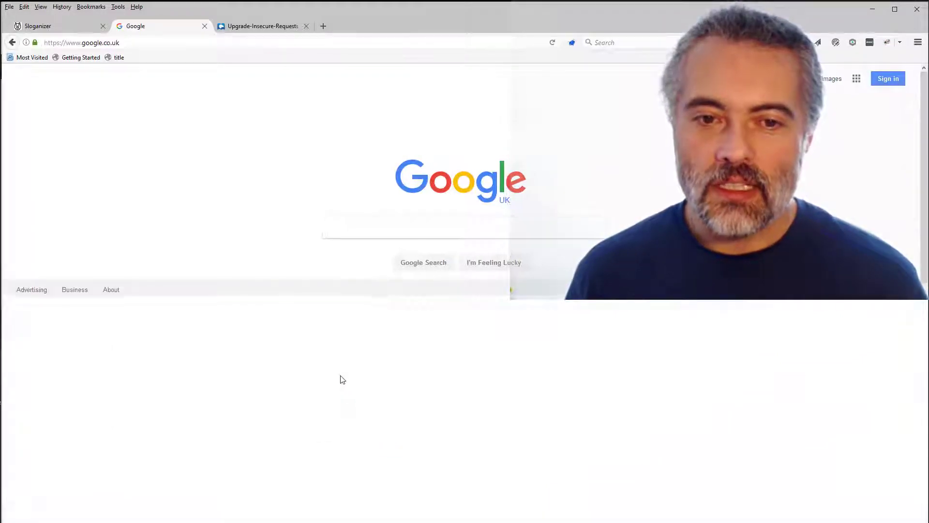
{"action": "left_click", "coordinate": [319, 301]}
{"action": "left_click", "coordinate": [211, 41]}
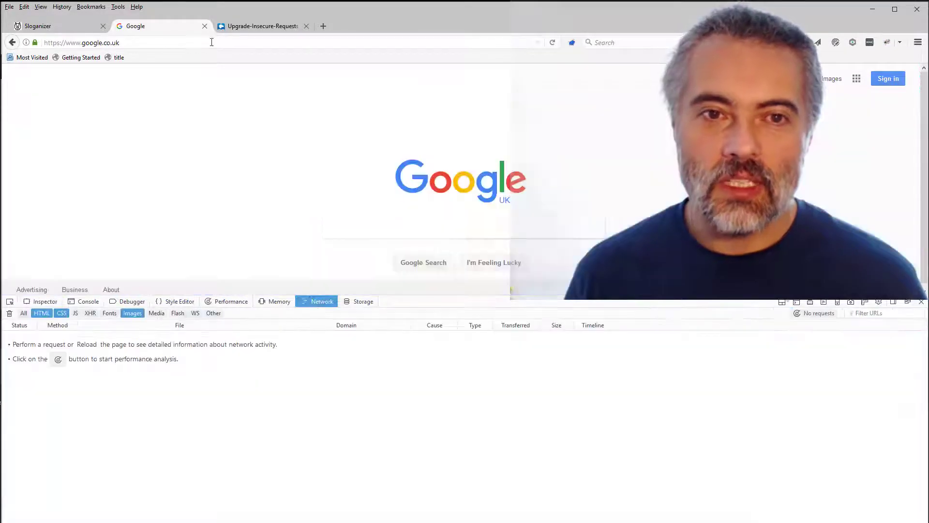
{"action": "key", "text": "Return"}
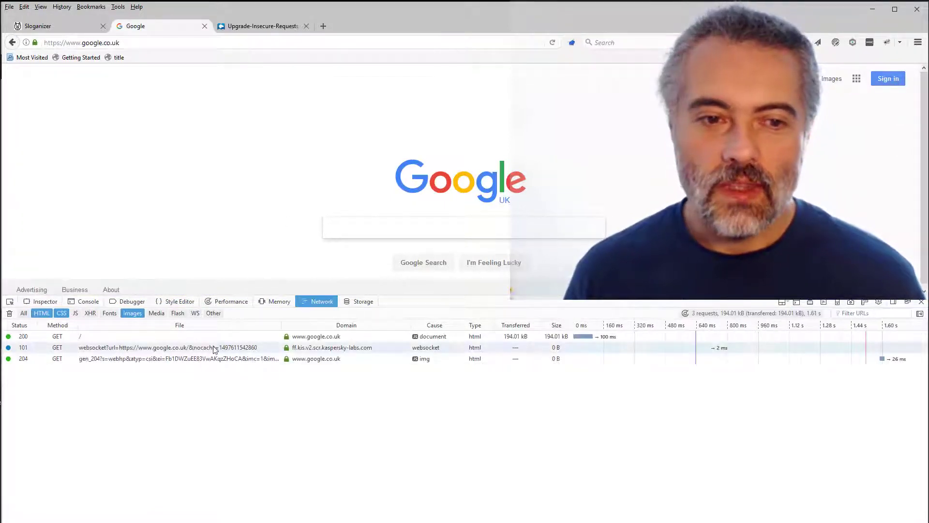
{"action": "left_click", "coordinate": [220, 338]}
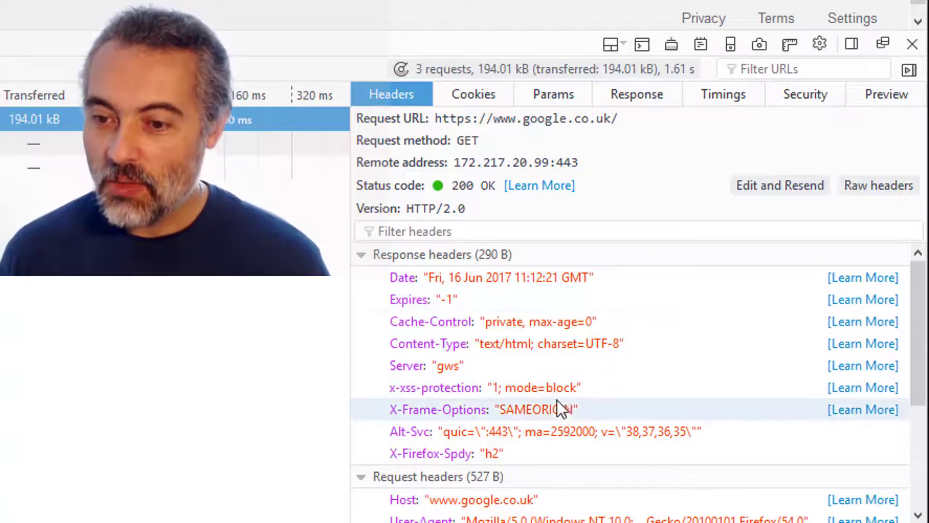
{"action": "scroll", "coordinate": [587, 358], "scroll_direction": "down", "scroll_amount": 4}
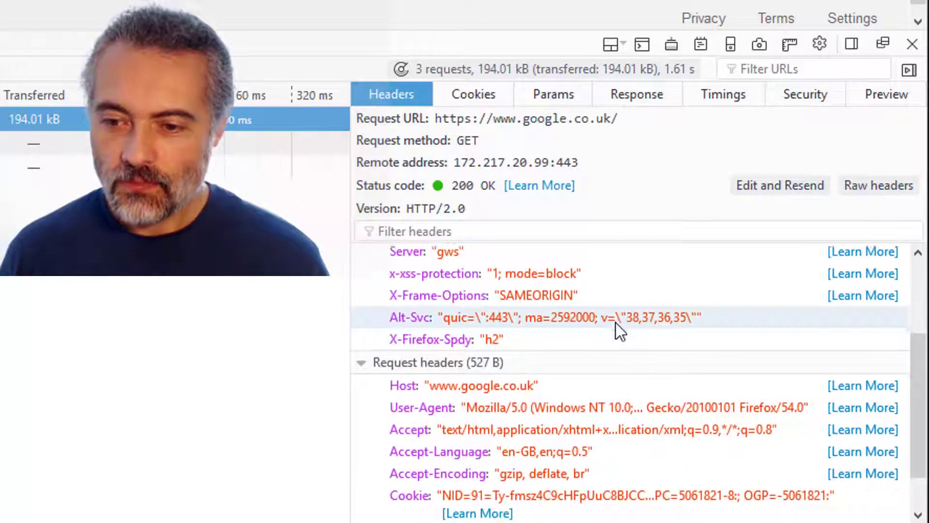
{"action": "scroll", "coordinate": [618, 328], "scroll_direction": "down", "scroll_amount": 2}
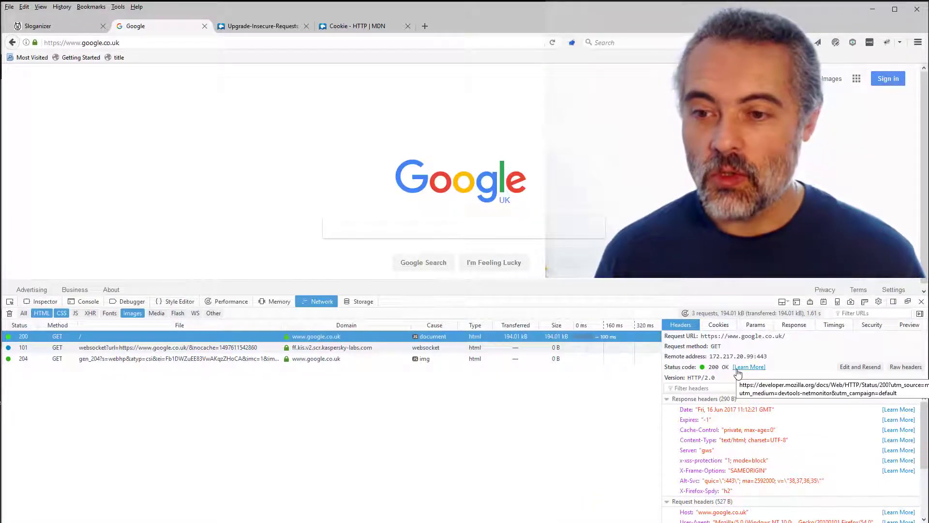
Open MDN's 200 OK article in a new tab, then return to Google's request headers
{"action": "left_click", "coordinate": [738, 368]}
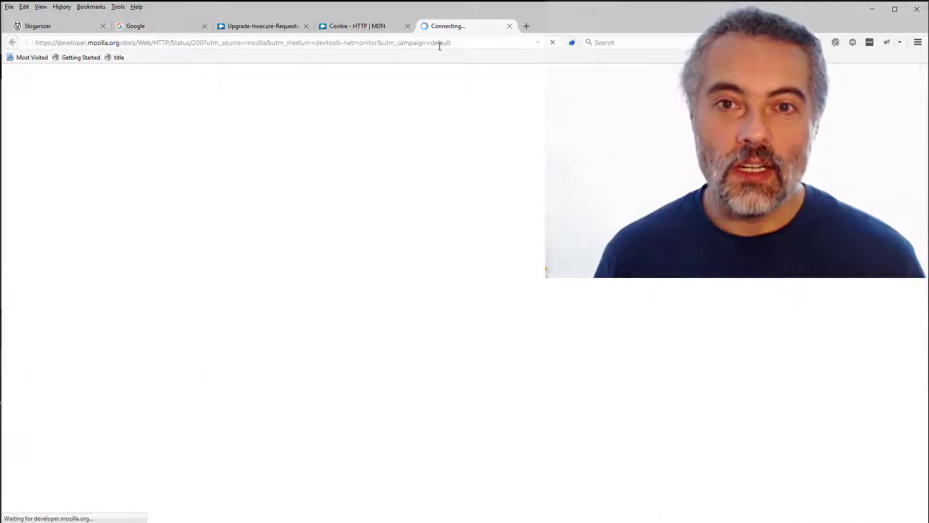
{"action": "left_click", "coordinate": [138, 26]}
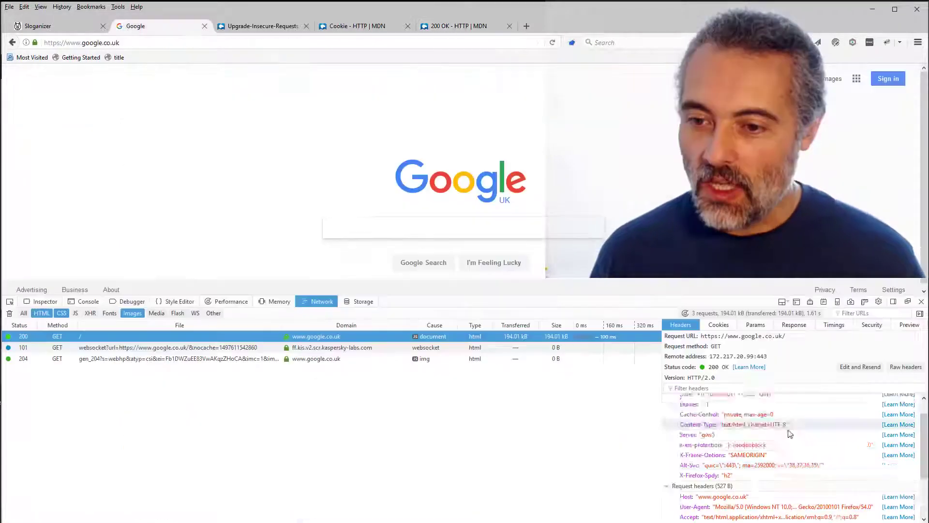
{"action": "scroll", "coordinate": [751, 407], "scroll_direction": "down", "scroll_amount": 3}
{"action": "scroll", "coordinate": [752, 407], "scroll_direction": "up", "scroll_amount": 3}
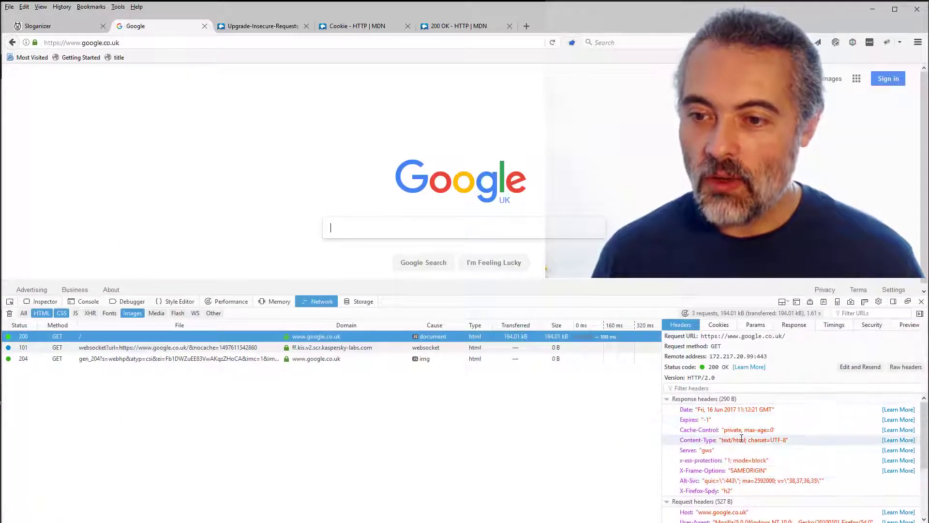
{"action": "scroll", "coordinate": [840, 437], "scroll_direction": "down", "scroll_amount": 3}
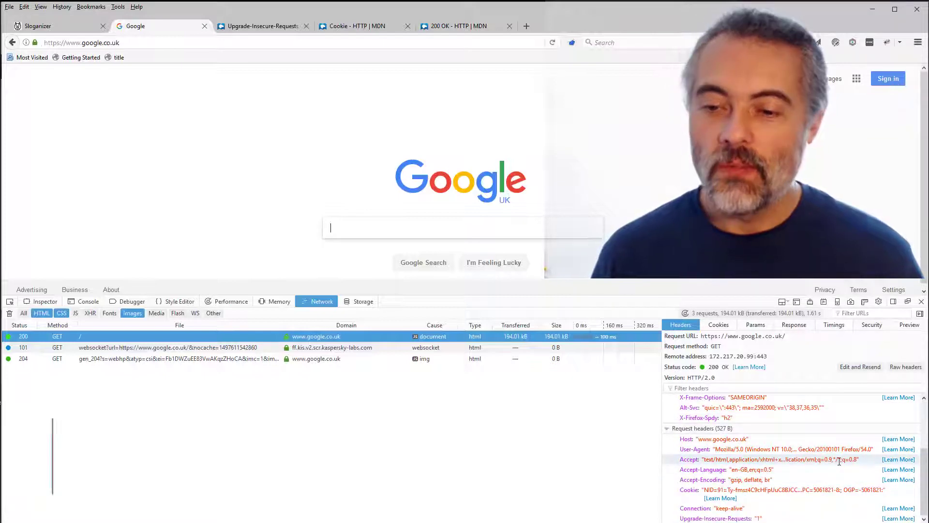